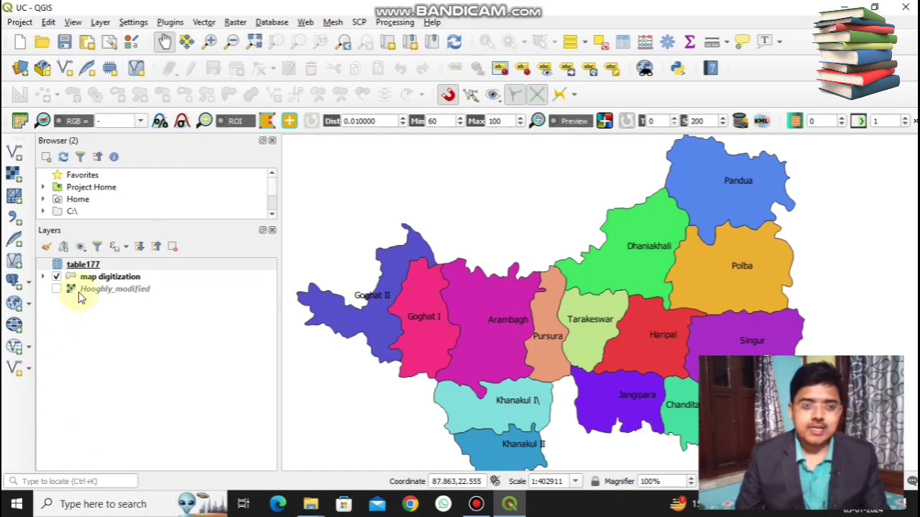
- Show the Hooghly_modified layer, compare the digitized blocks with the base map, and hide the layer again
left_click(56, 288)
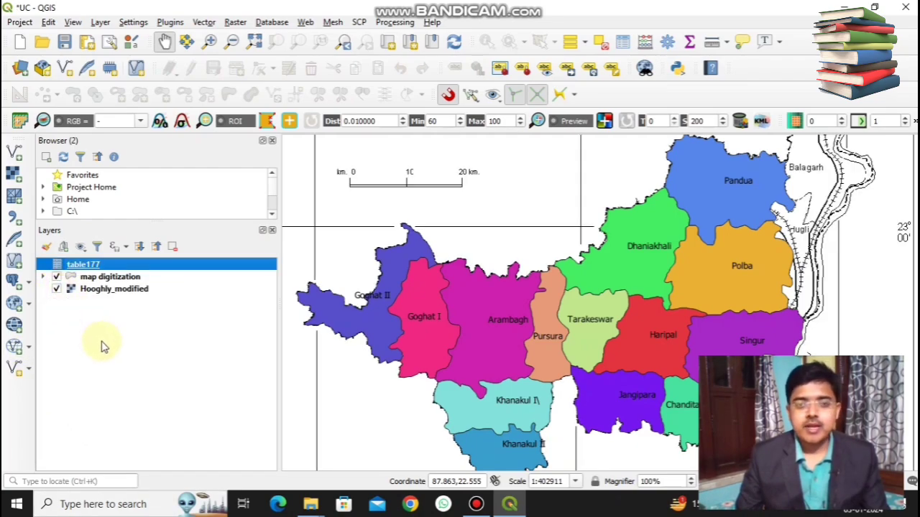
scroll(580, 236, "down", 1)
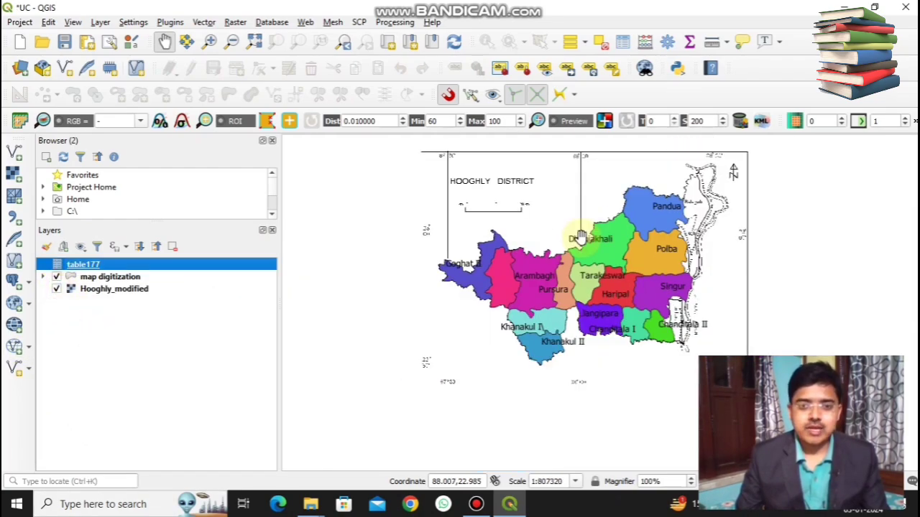
scroll(580, 237, "up", 1)
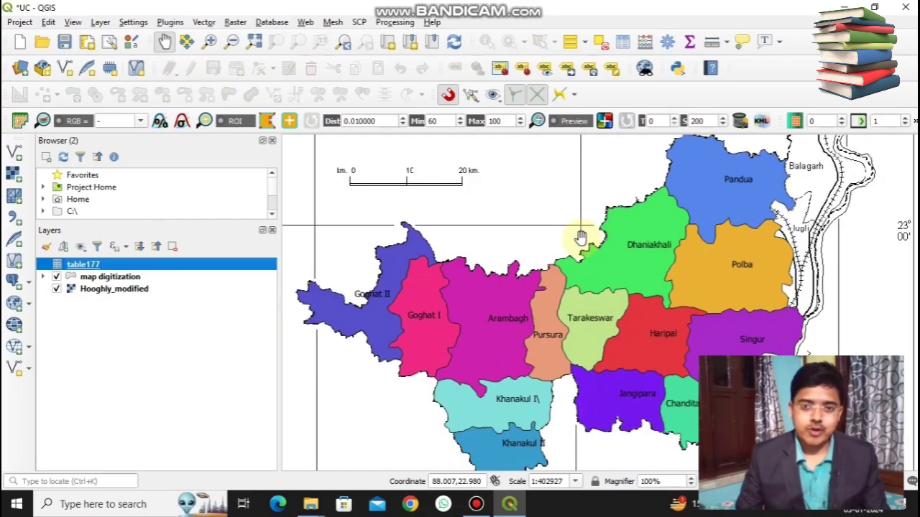
scroll(580, 243, "down", 1)
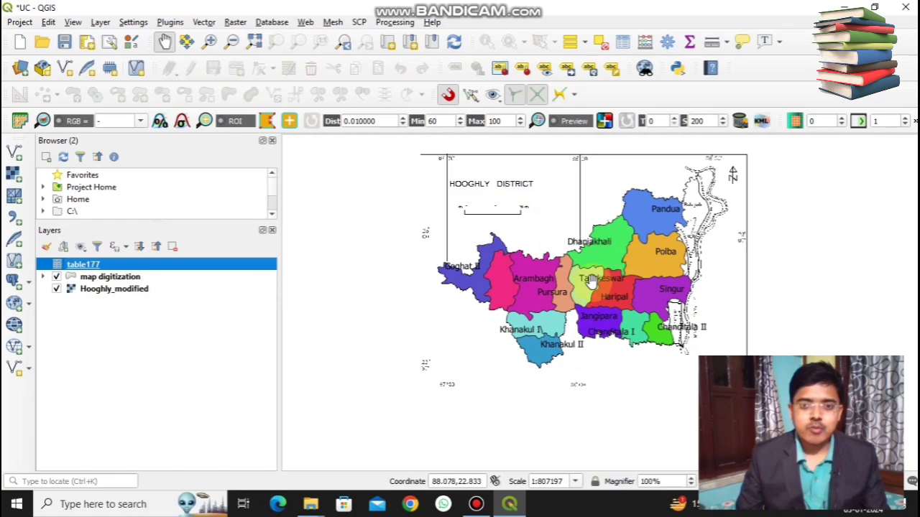
left_click_drag(612, 227, 577, 253)
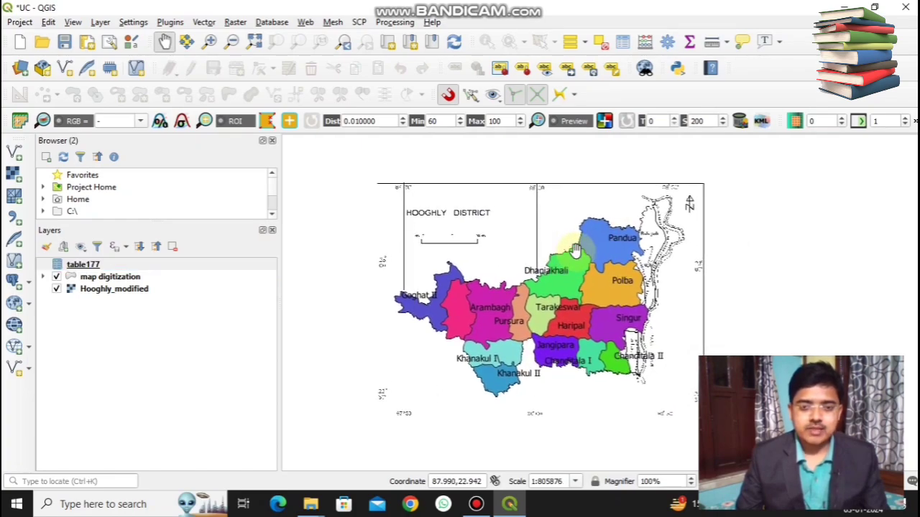
scroll(577, 253, "up", 1)
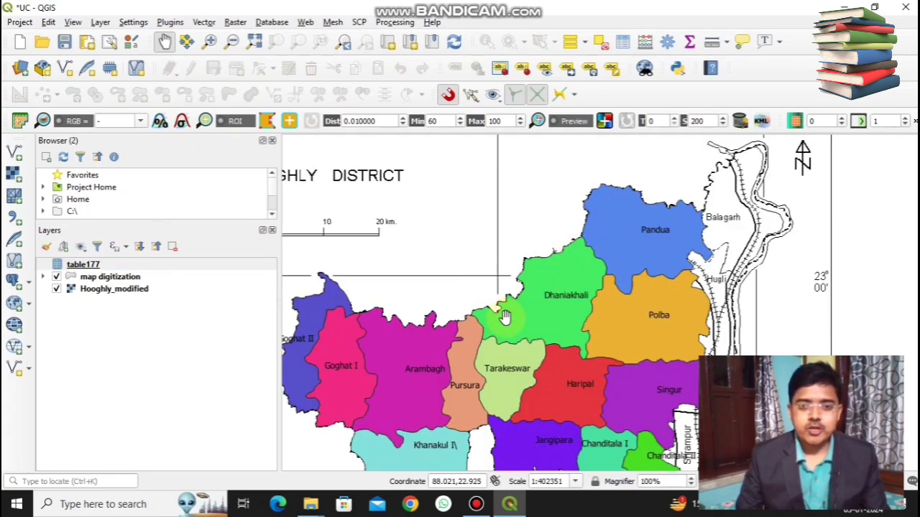
scroll(505, 317, "down", 1)
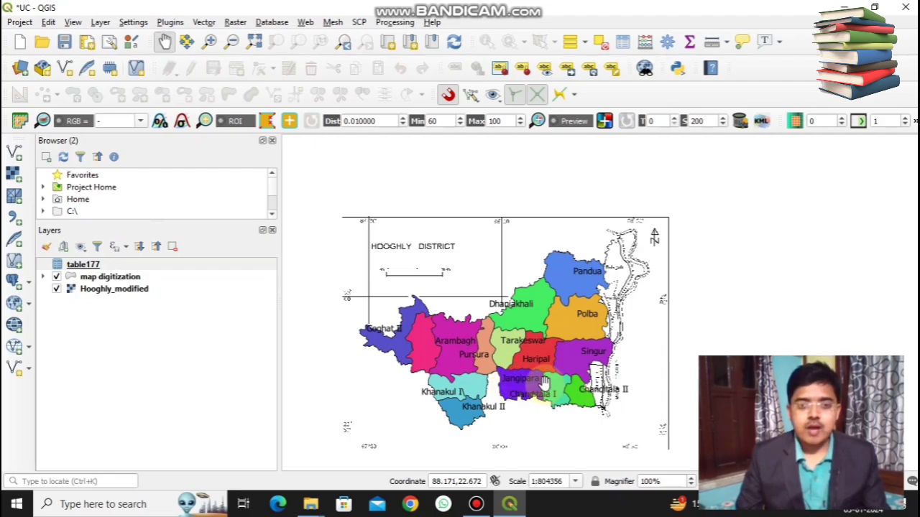
scroll(544, 379, "down", 1)
scroll(544, 378, "up", 1)
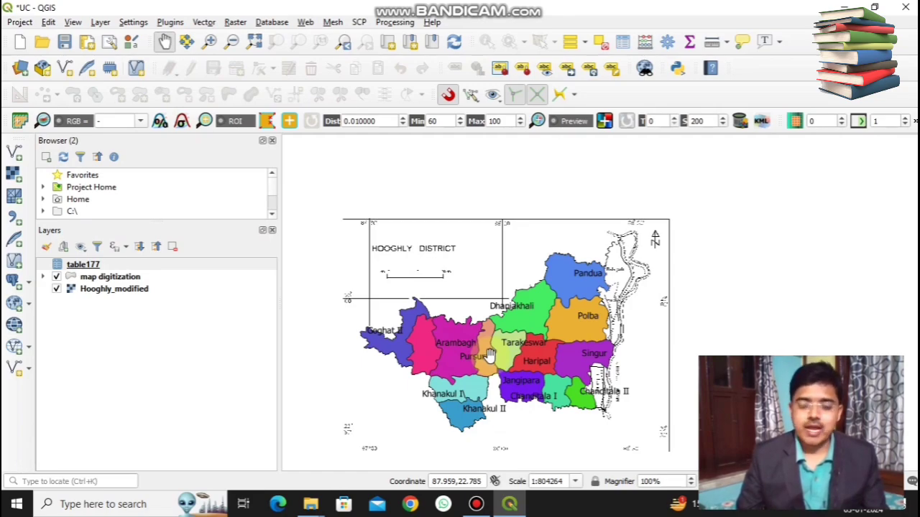
left_click(58, 290)
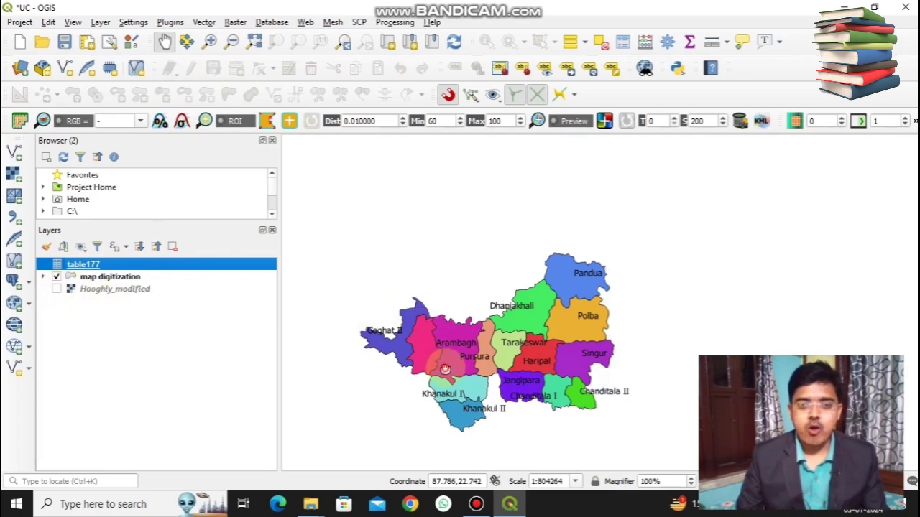
left_click_drag(445, 369, 462, 336)
scroll(462, 336, "up", 1)
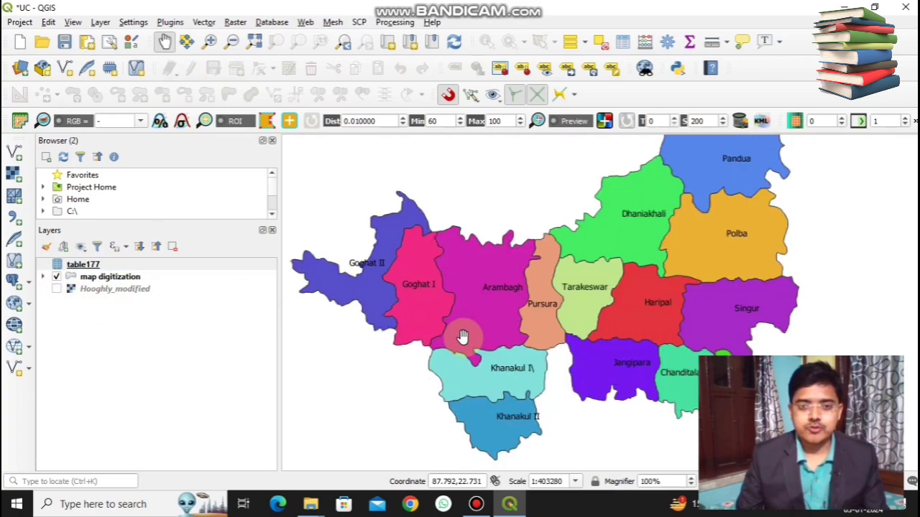
scroll(462, 337, "down", 1)
scroll(462, 336, "up", 1)
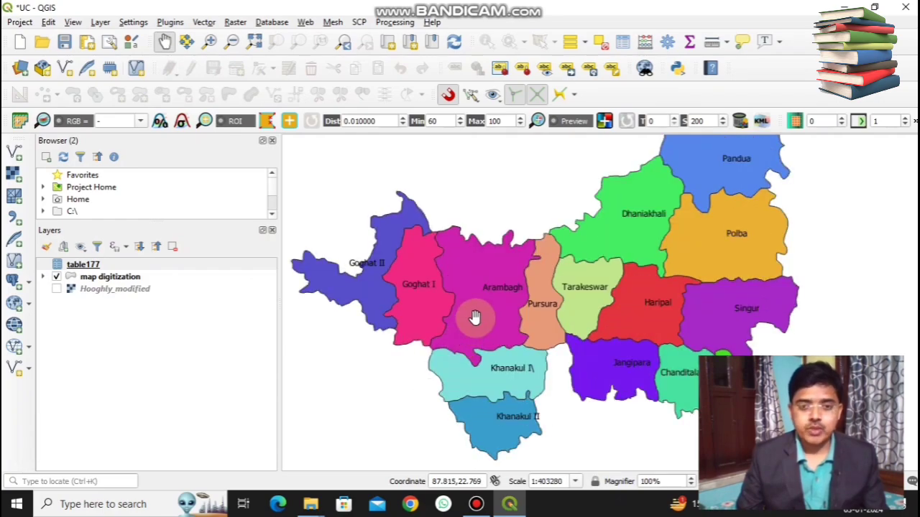
scroll(477, 316, "down", 1)
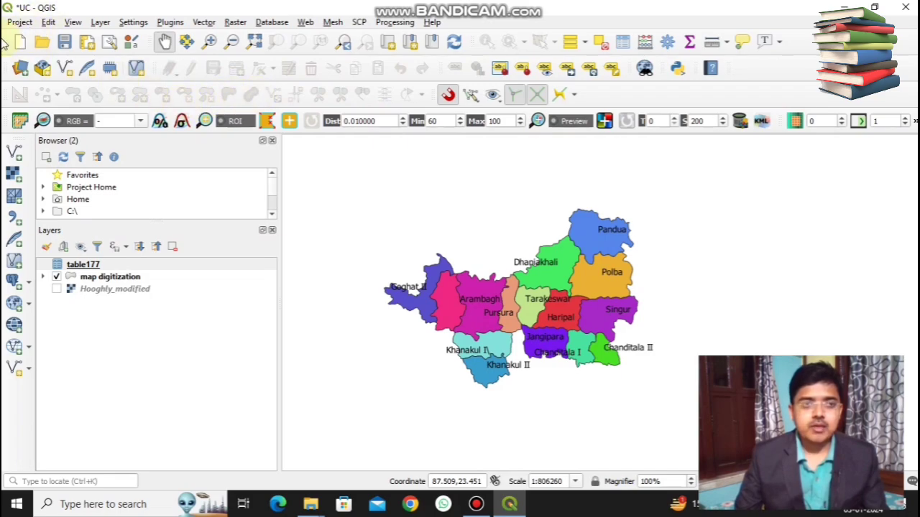
- Create a new print layout titled "xc"
left_click(20, 23)
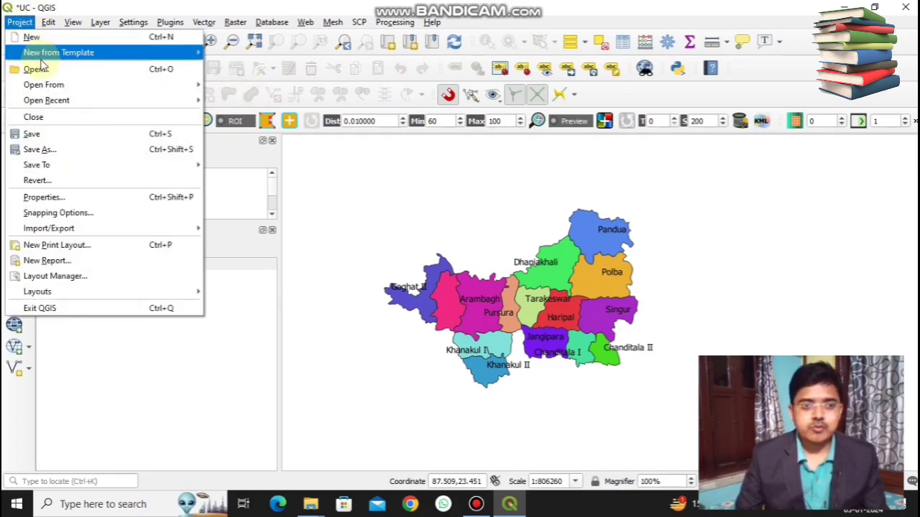
left_click(84, 248)
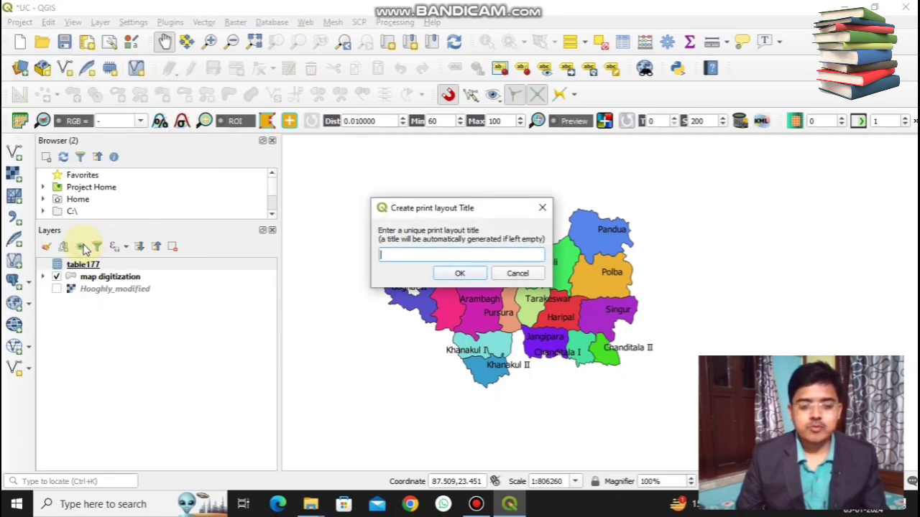
type("xc")
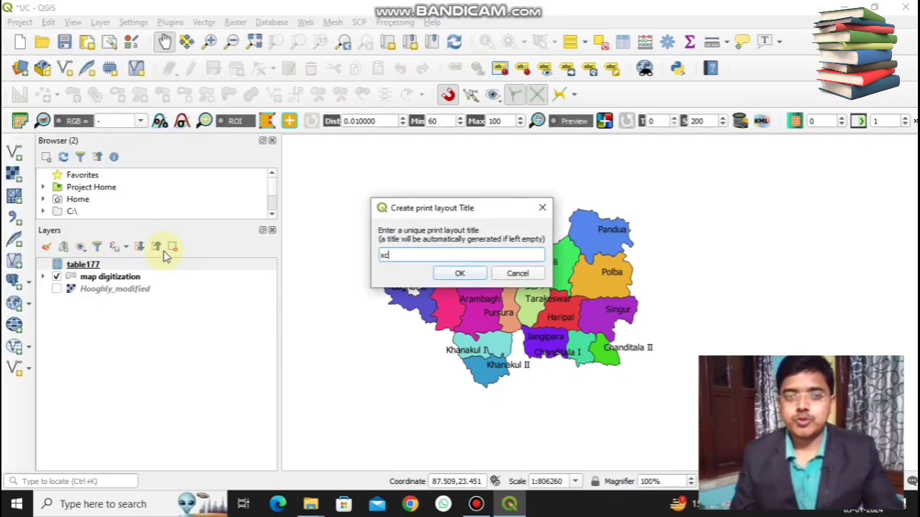
left_click(460, 273)
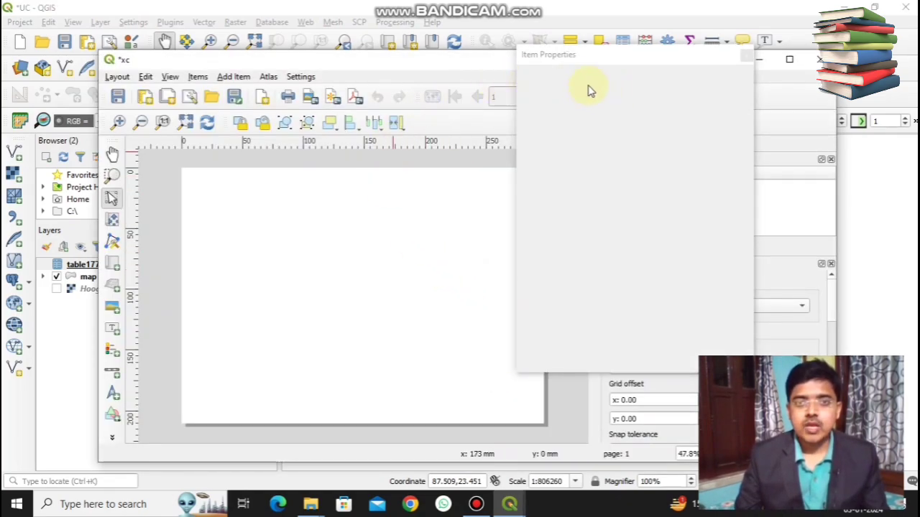
- Add a map of the digitized blocks to the layout page and shift its frame to the page's centre
left_click_drag(605, 64, 693, 77)
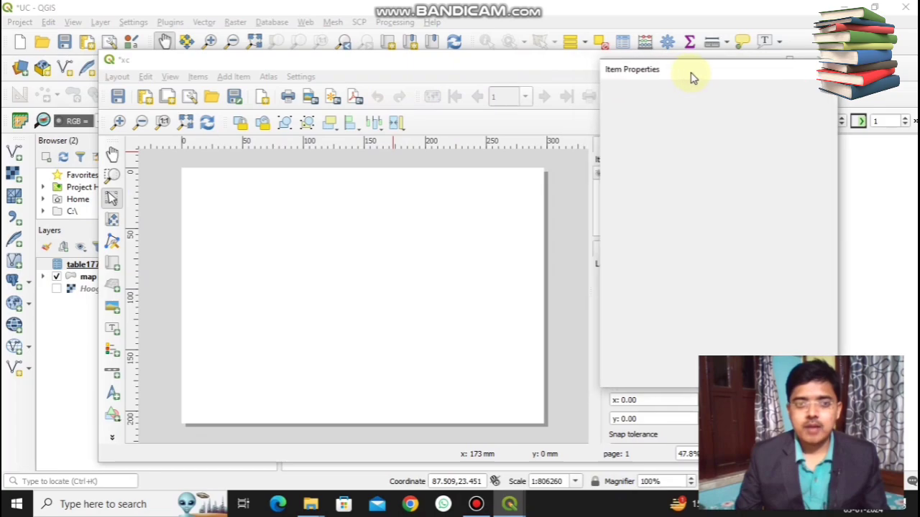
left_click(118, 273)
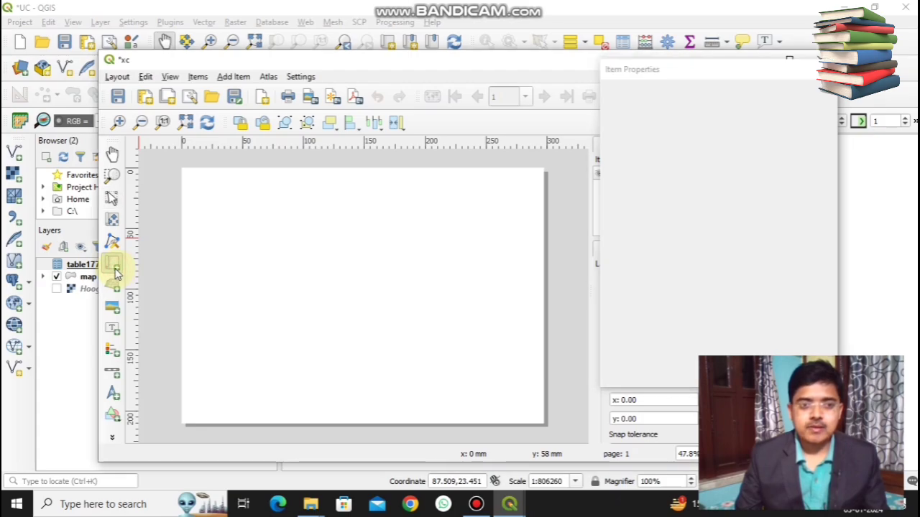
left_click_drag(237, 220, 450, 357)
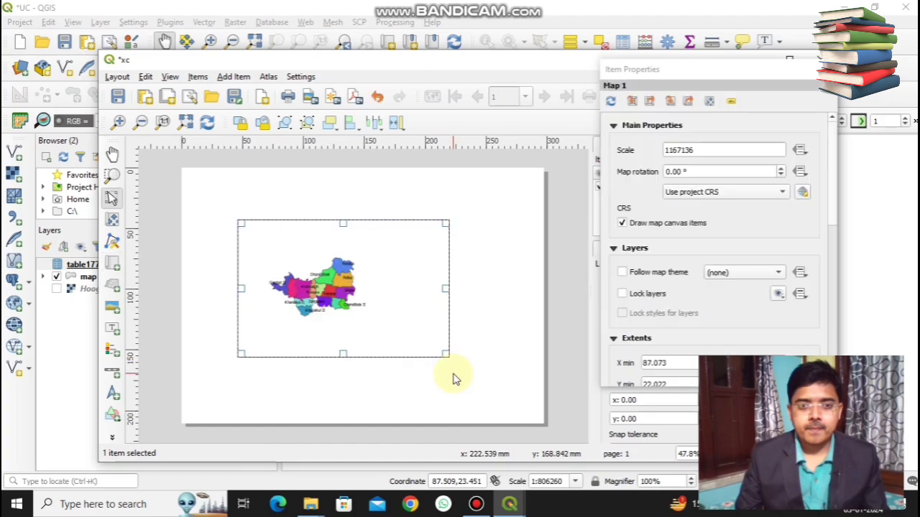
left_click_drag(286, 240, 305, 242)
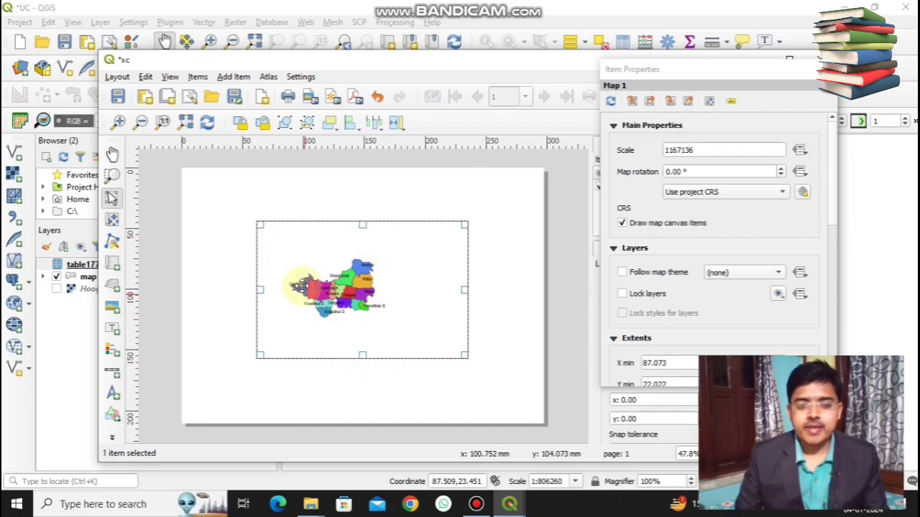
- Set the layout map's scale to 567136 and move its content so all the blocks fit inside the frame
left_click(674, 150)
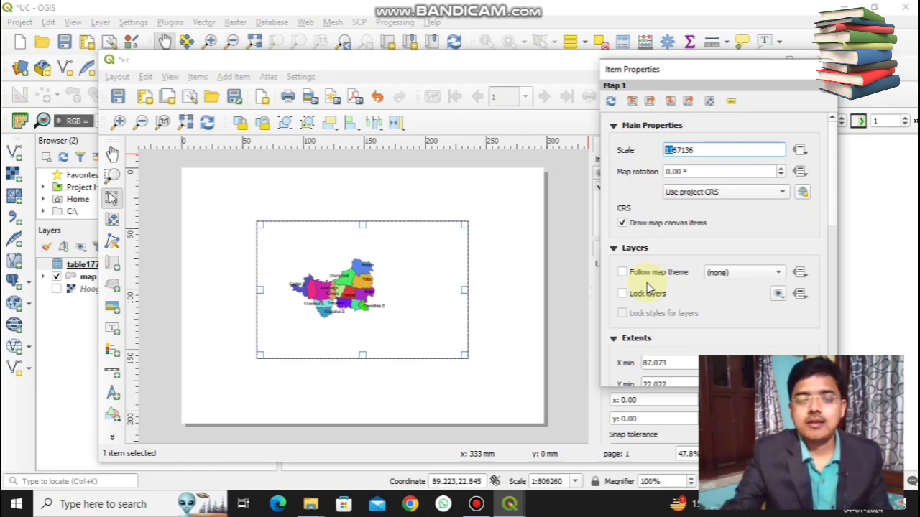
type("5")
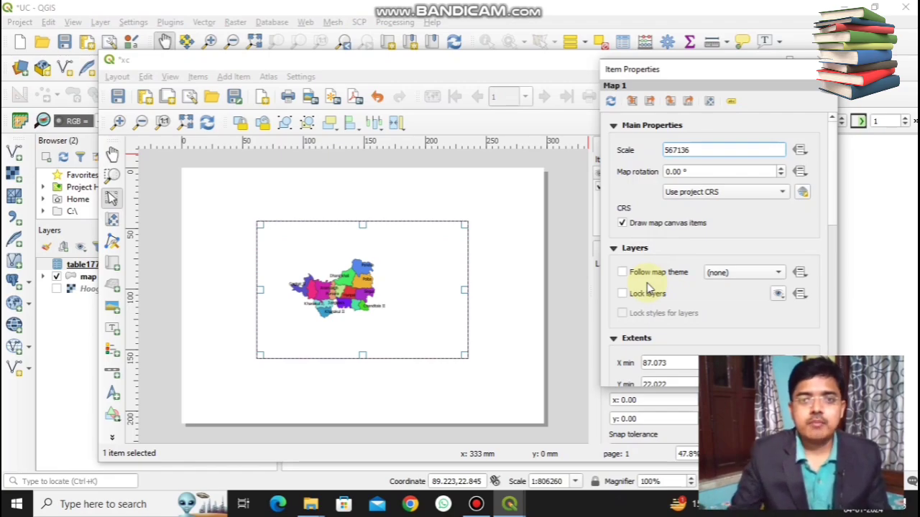
left_click(695, 171)
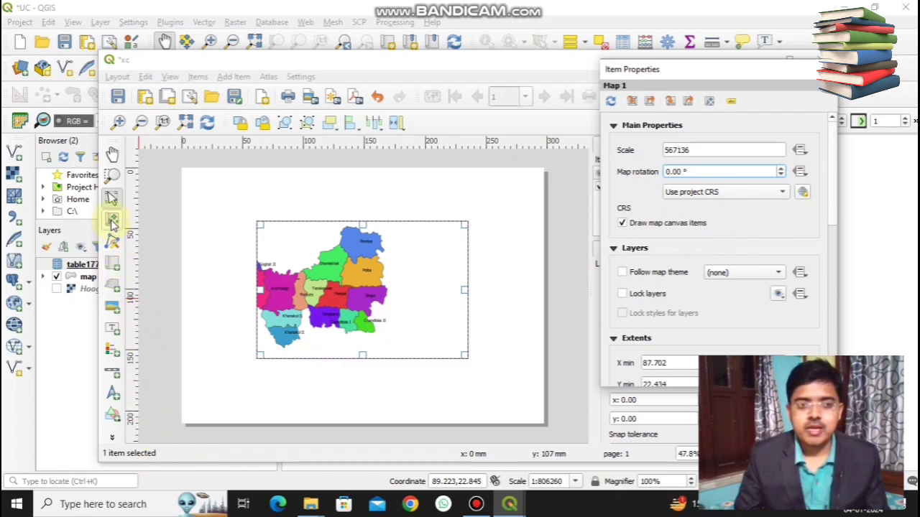
left_click(112, 221)
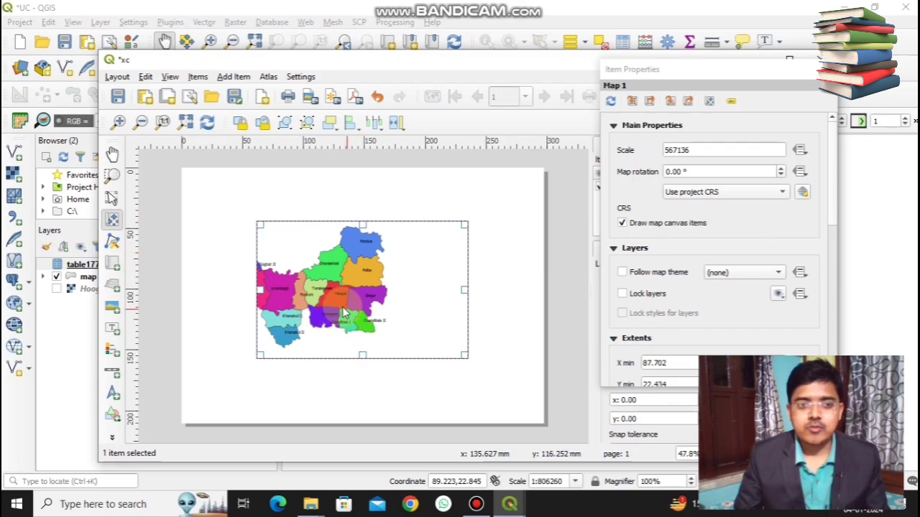
left_click_drag(321, 305, 378, 307)
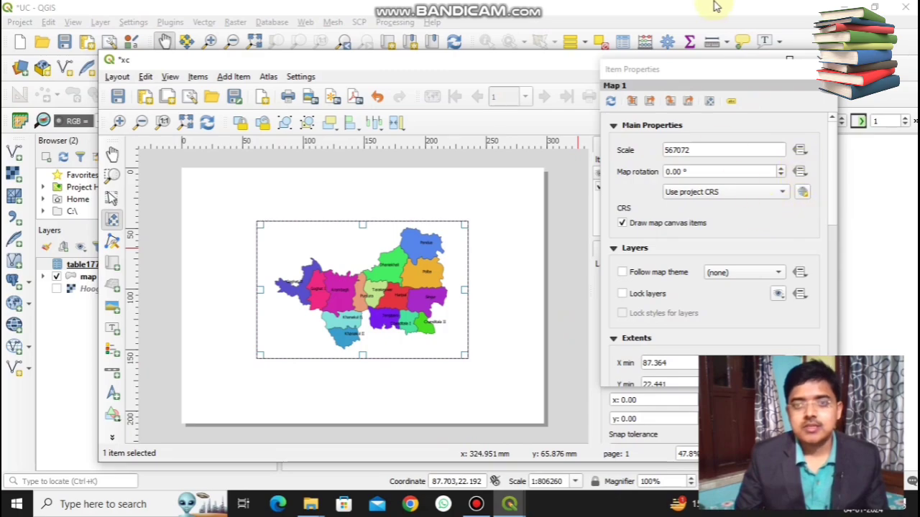
- Add a grid to the layout map with X and Y intervals of 0.5 map units
left_click_drag(693, 69, 672, 37)
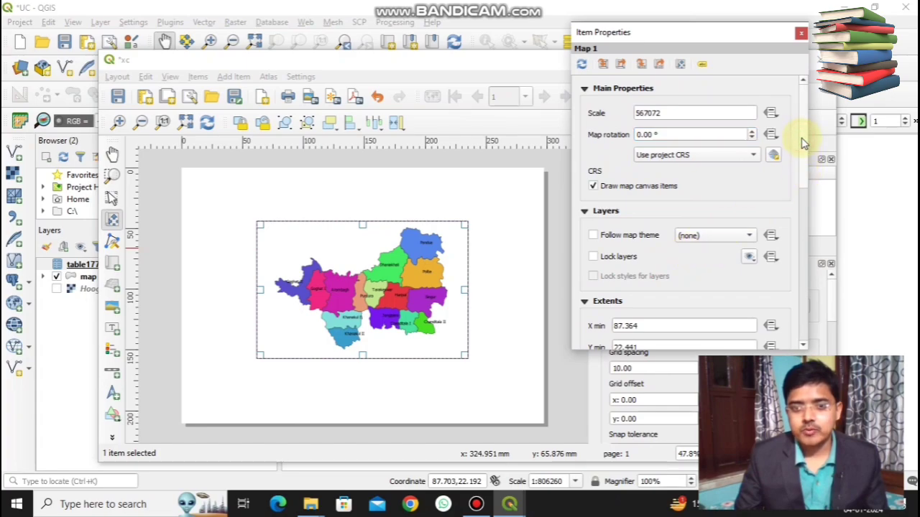
left_click_drag(804, 141, 812, 225)
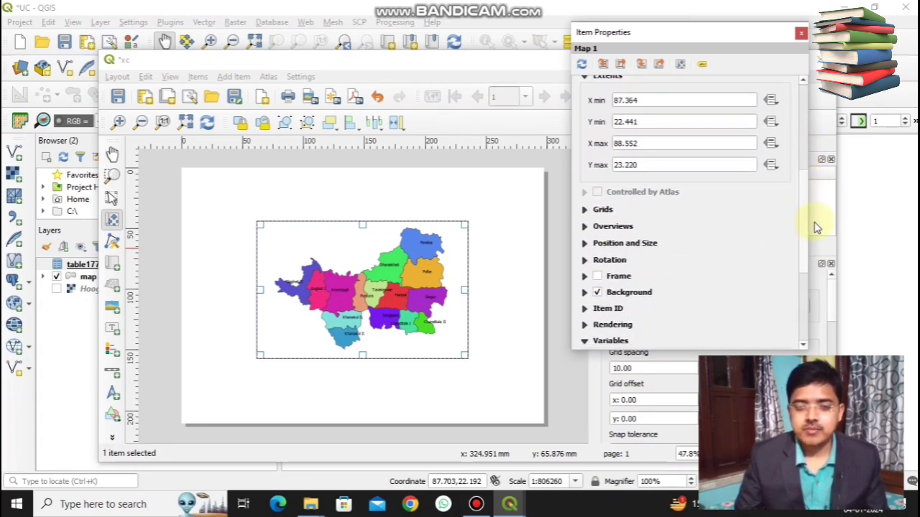
left_click(604, 206)
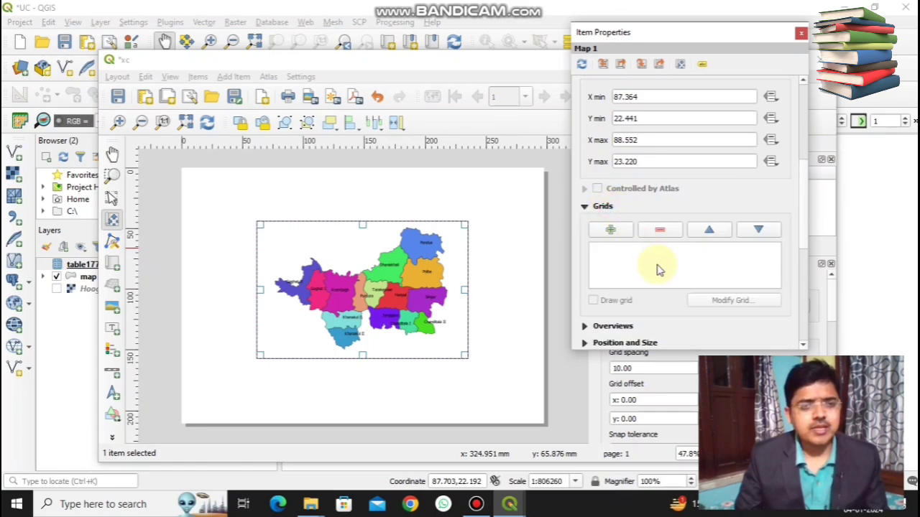
left_click(612, 231)
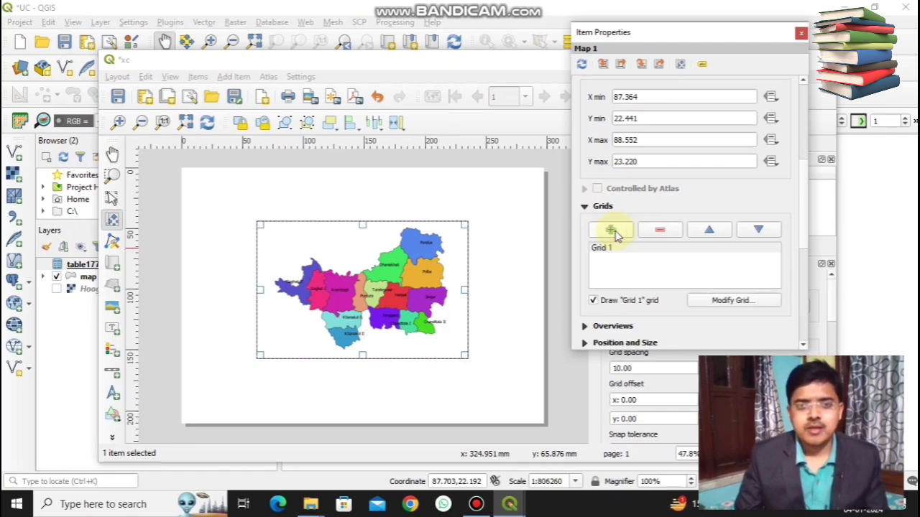
left_click(727, 302)
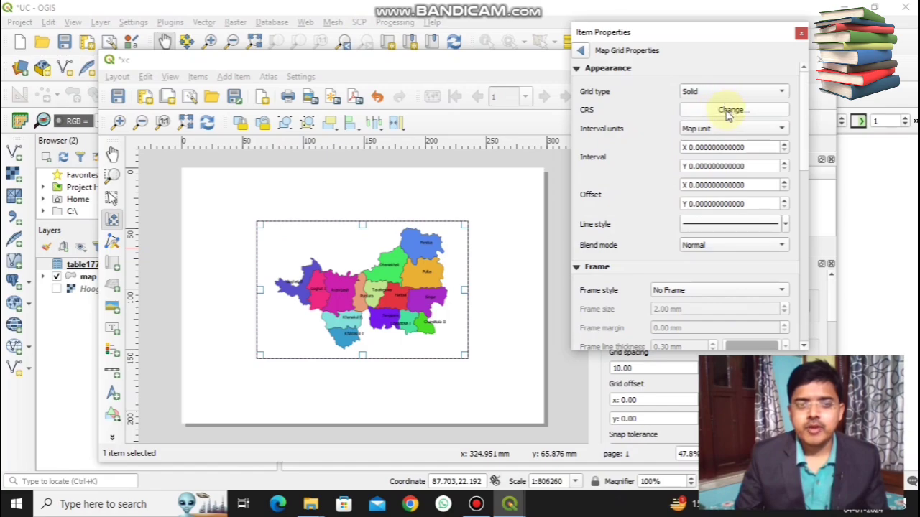
left_click(696, 148)
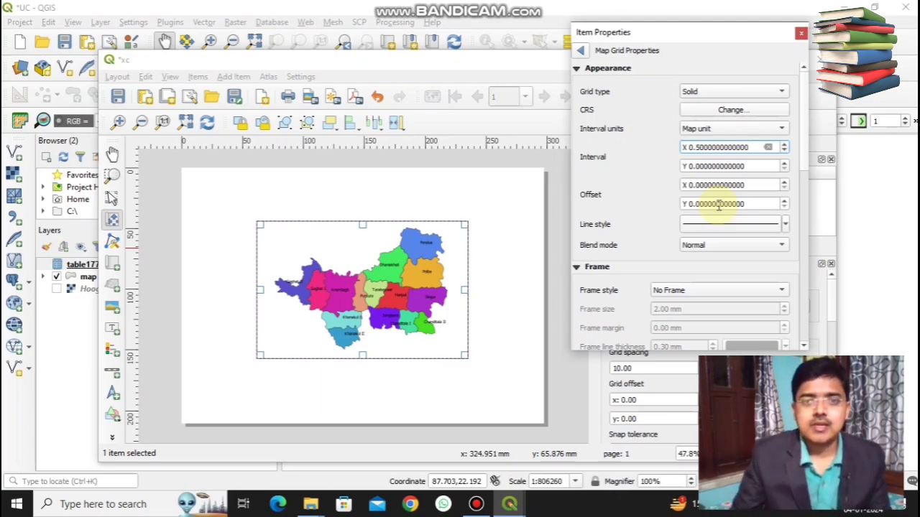
left_click(696, 167)
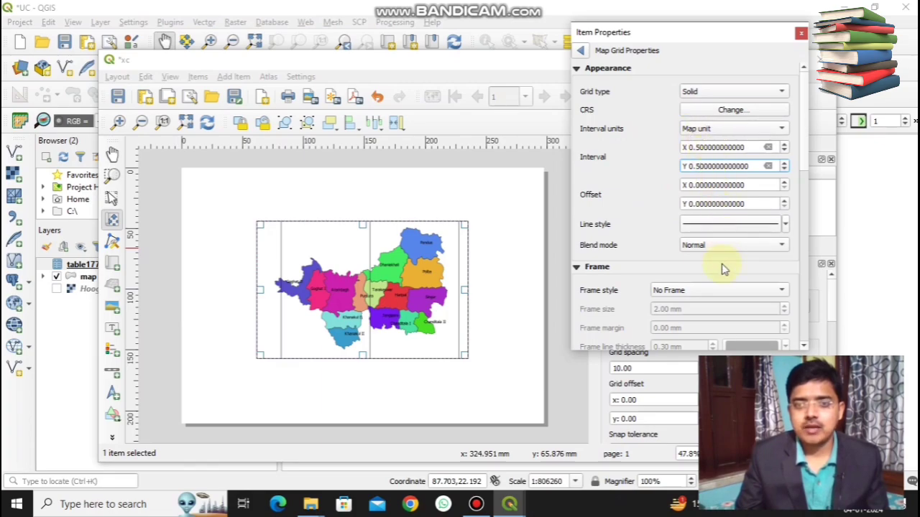
- Set the map grid's frame style to Zebra
left_click(697, 291)
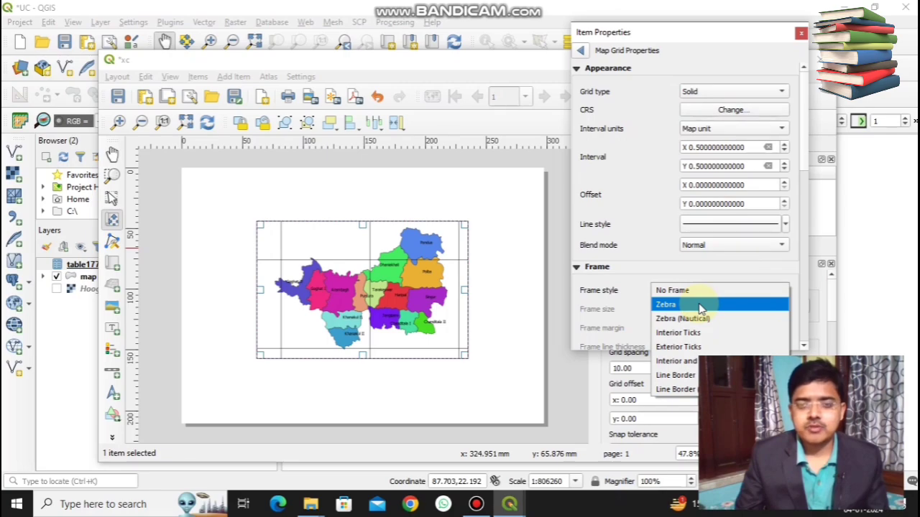
left_click(699, 306)
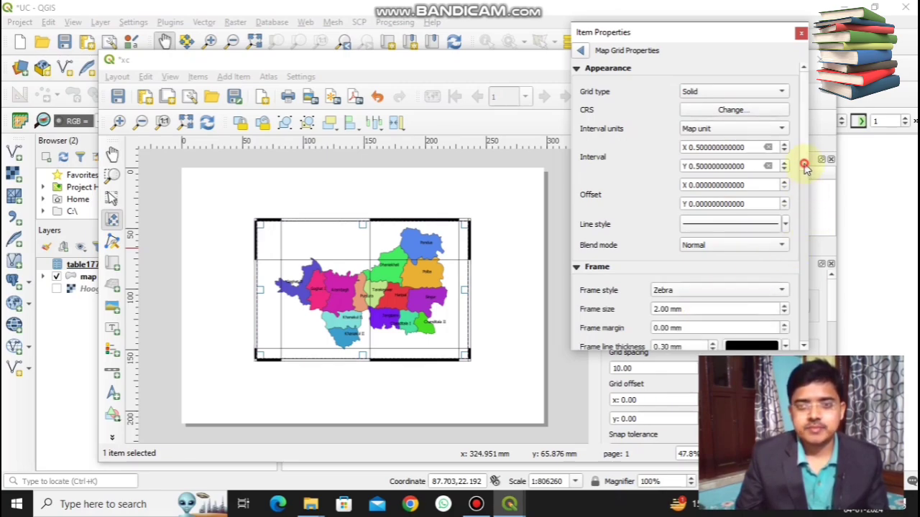
left_click_drag(805, 165, 815, 288)
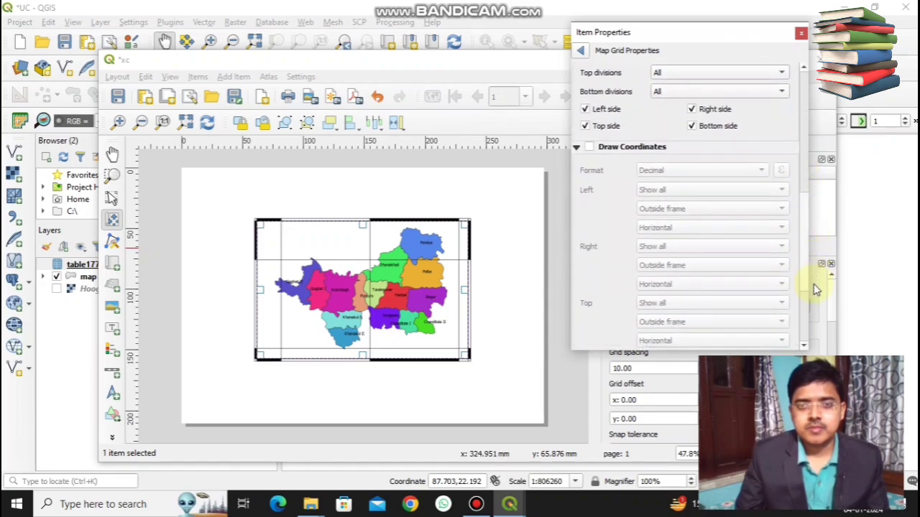
- Enable coordinate labels on the map grid and set their format to Degree, minute with suffix
left_click(589, 147)
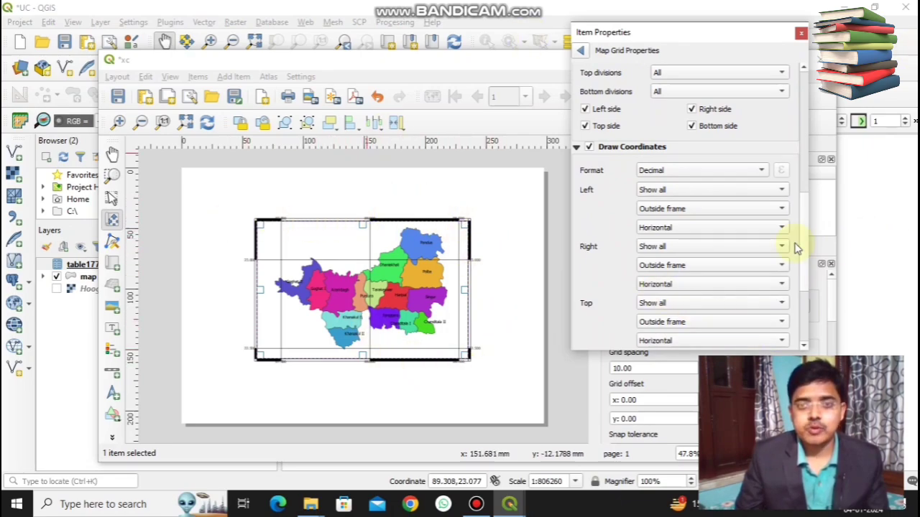
left_click(763, 173)
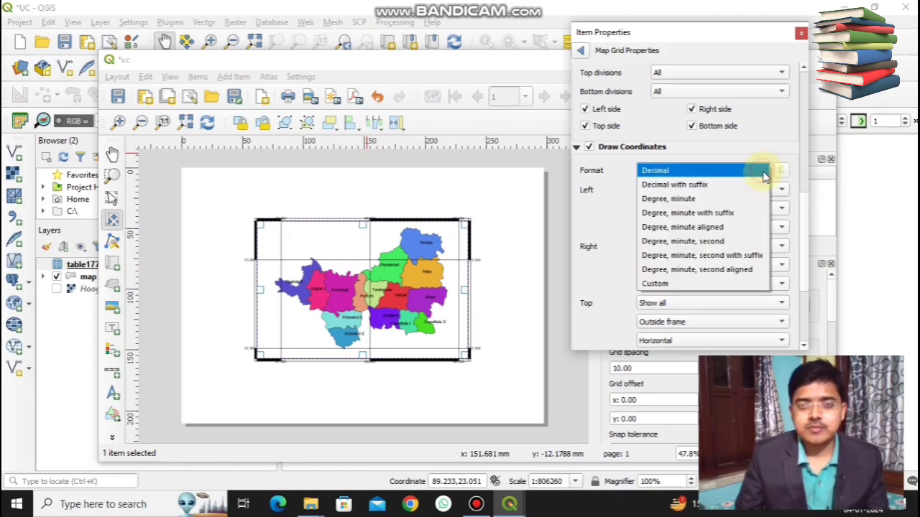
left_click(756, 223)
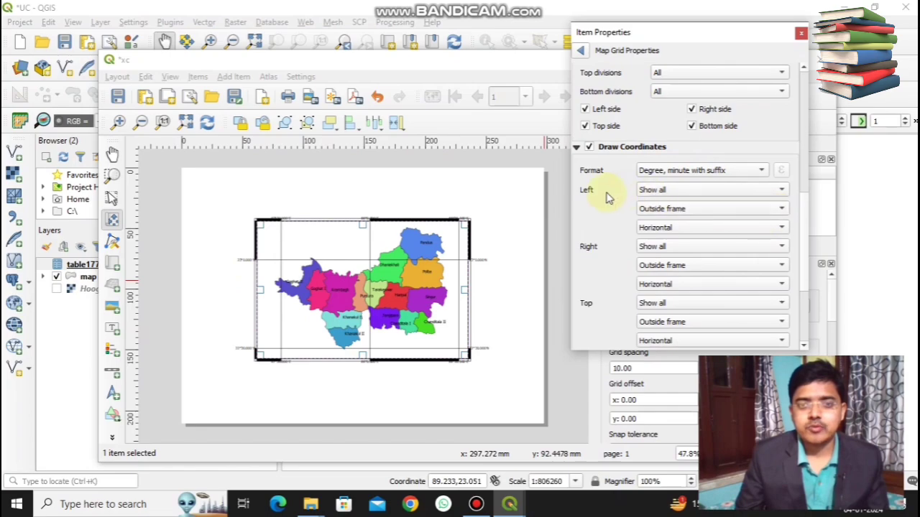
- Orient the grid's left coordinate labels as Vertical ascending and the right ones as Vertical descending
left_click(782, 235)
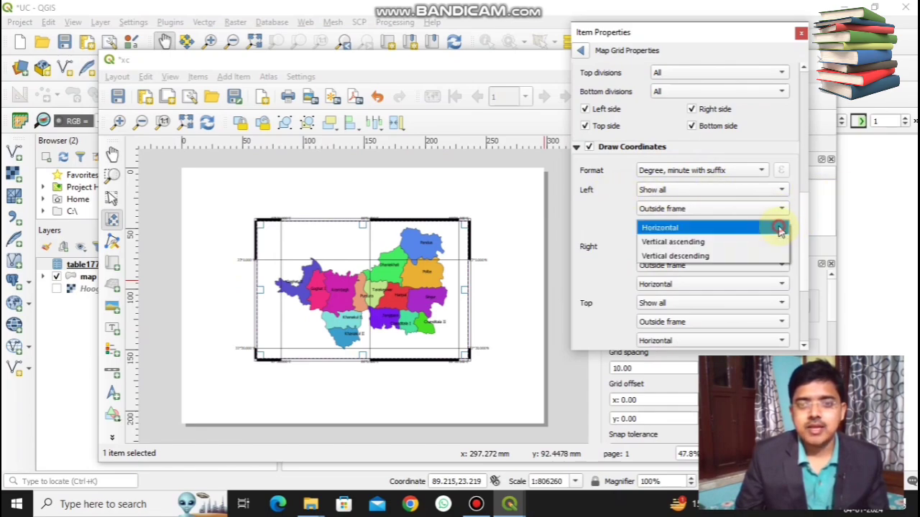
left_click(762, 243)
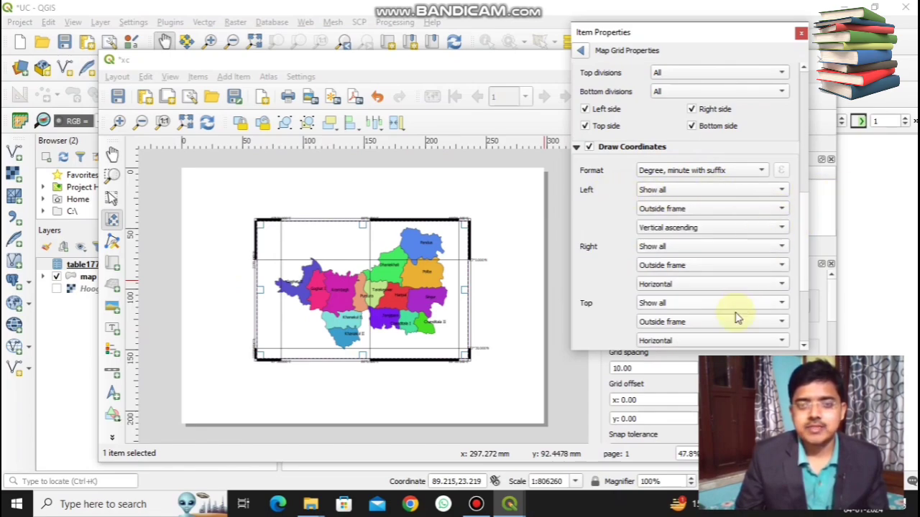
left_click(781, 287)
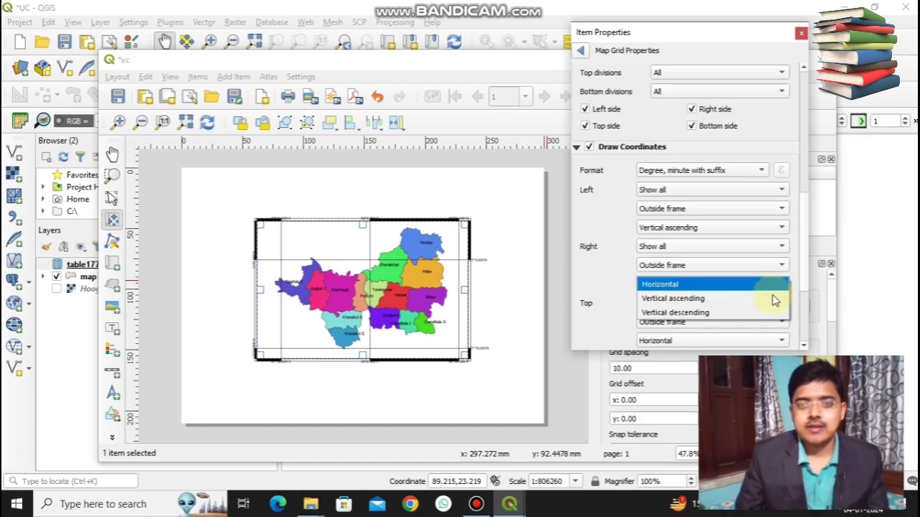
left_click(764, 313)
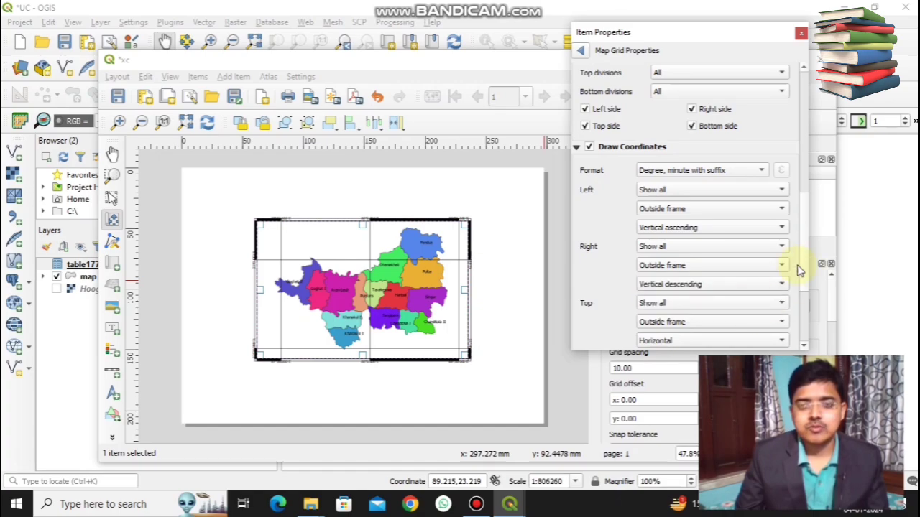
- Set the grid coordinates' distance to the map frame to 3.00 mm
scroll(806, 222, "down", 5)
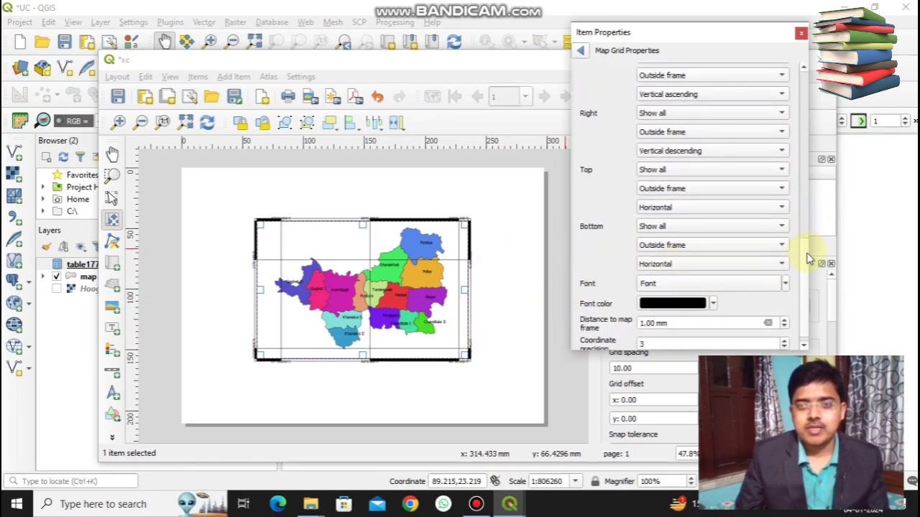
left_click_drag(806, 260, 806, 274)
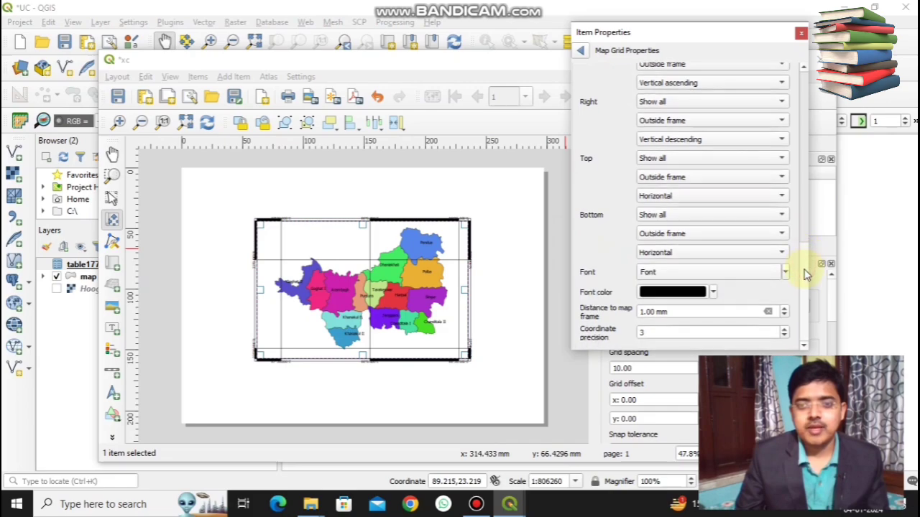
left_click(783, 310)
left_click(783, 309)
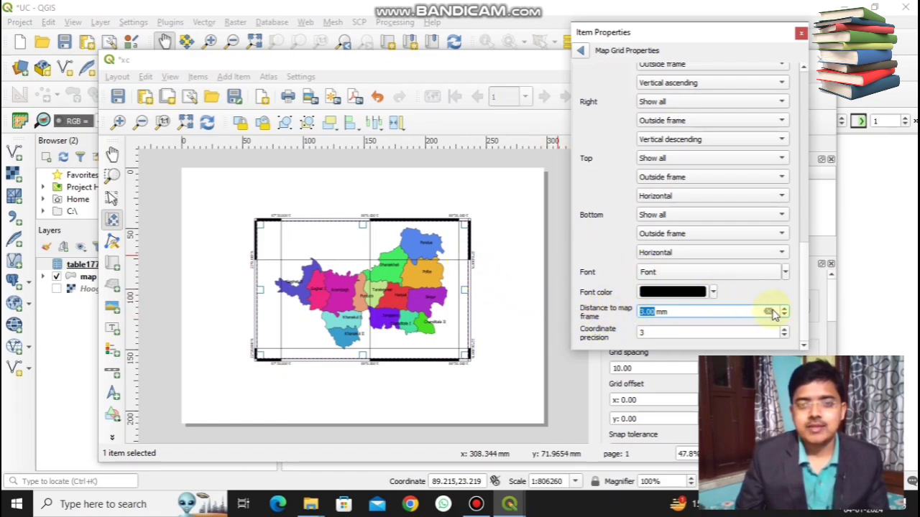
left_click(522, 295)
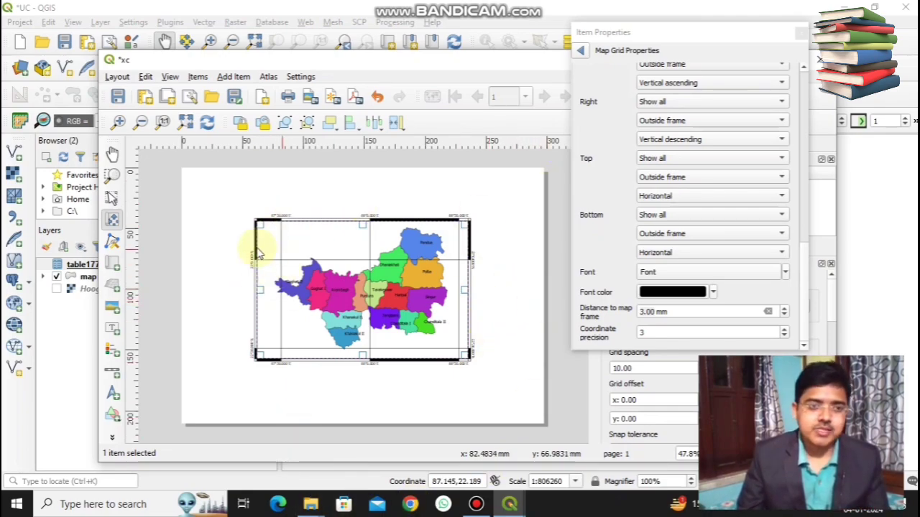
- Add a wide label above the map on the layout page with the text LAND USE AND LAND COVER
left_click(112, 330)
left_click_drag(237, 185, 495, 211)
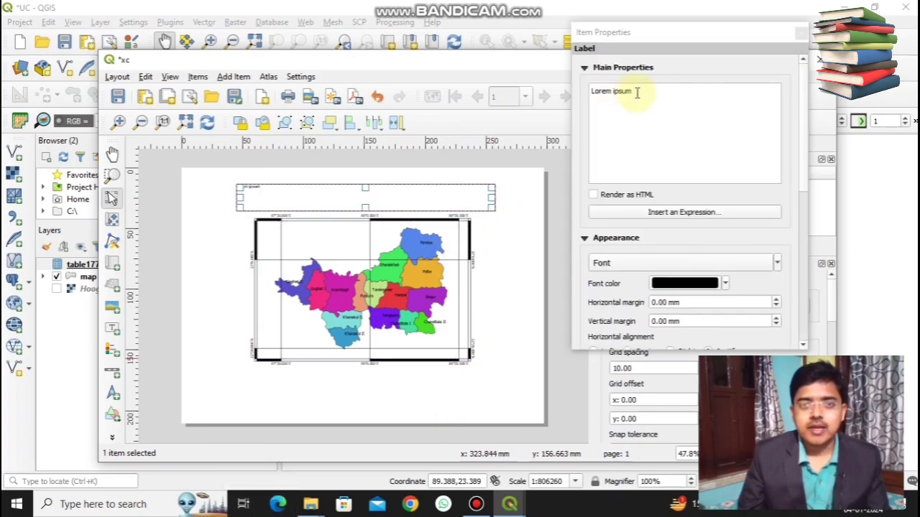
left_click_drag(637, 92, 586, 92)
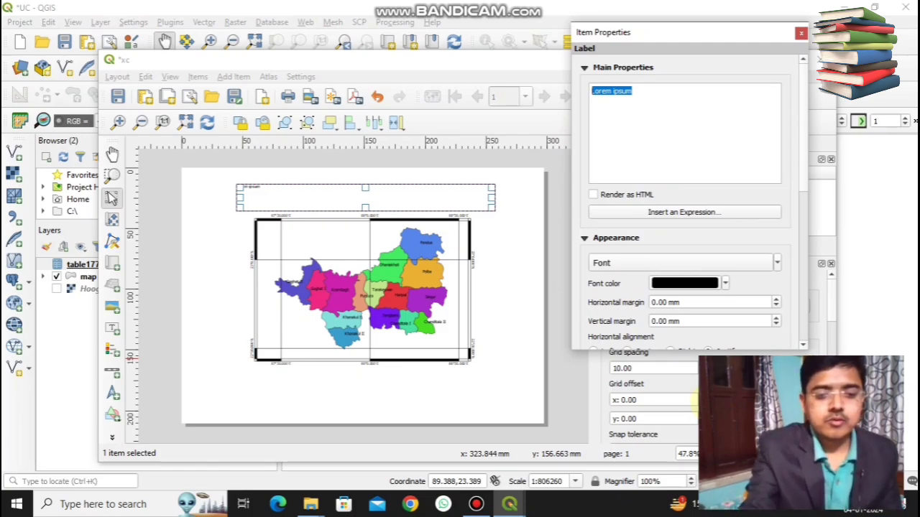
type("LAND USE AND LAND COVER")
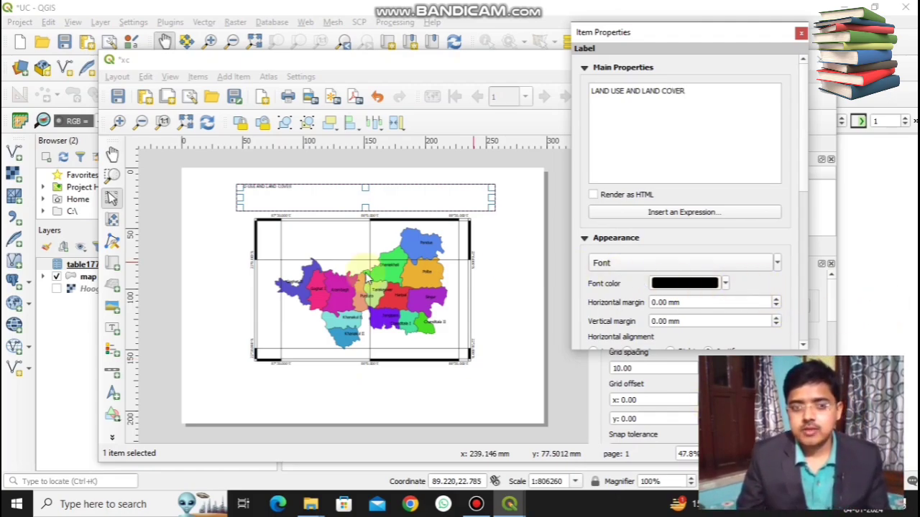
- Format the title label's font as Bold with size 28
left_click(628, 263)
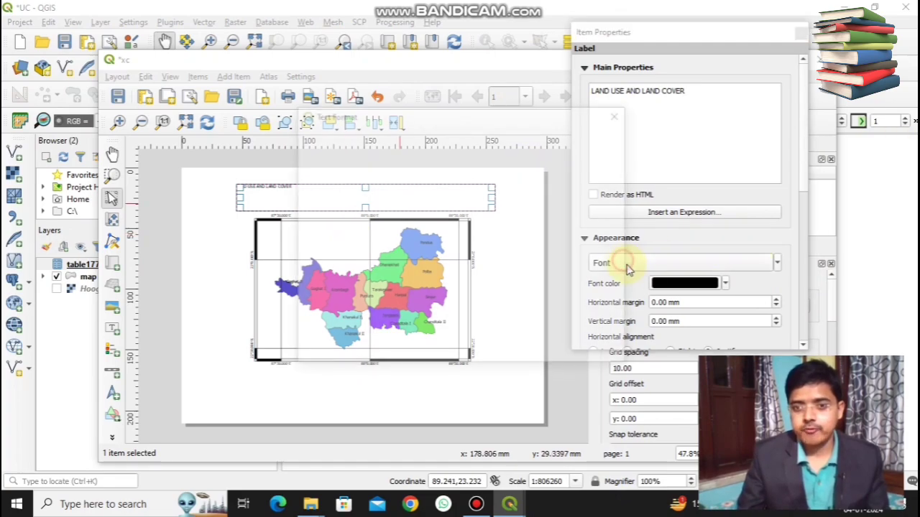
left_click(480, 171)
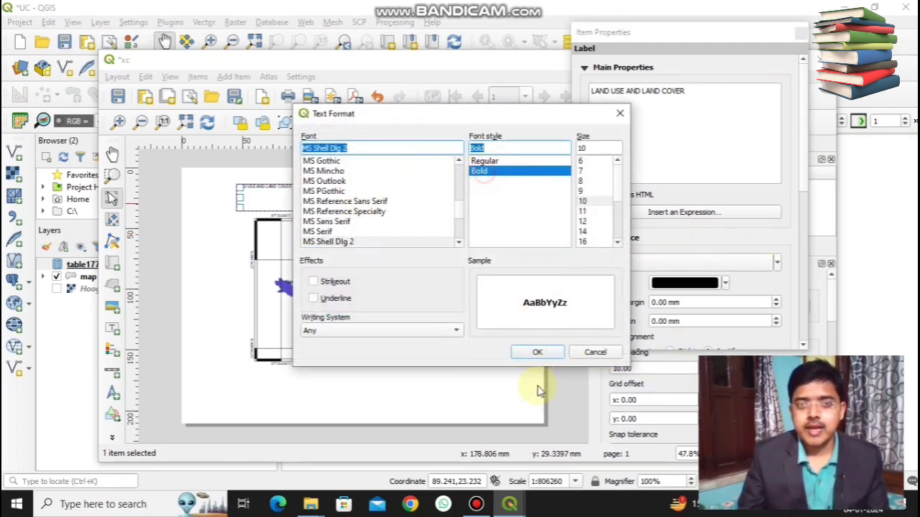
left_click(617, 242)
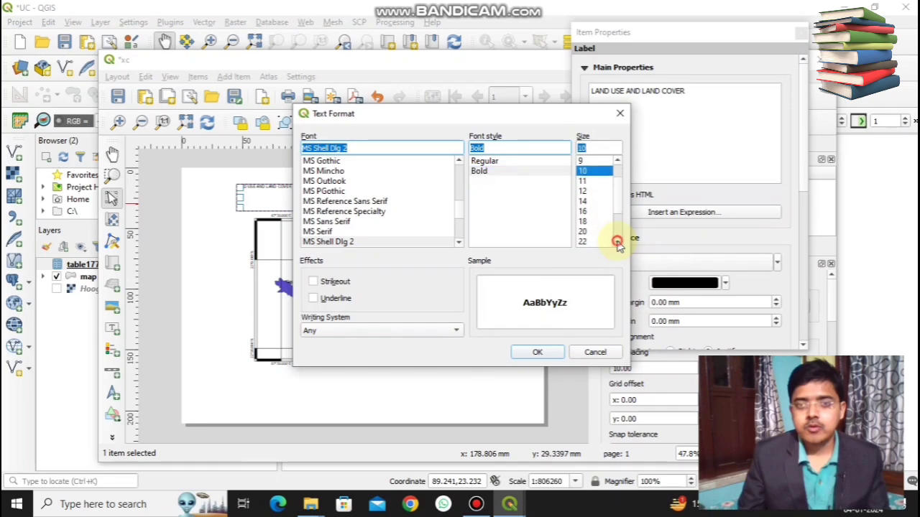
left_click(582, 221)
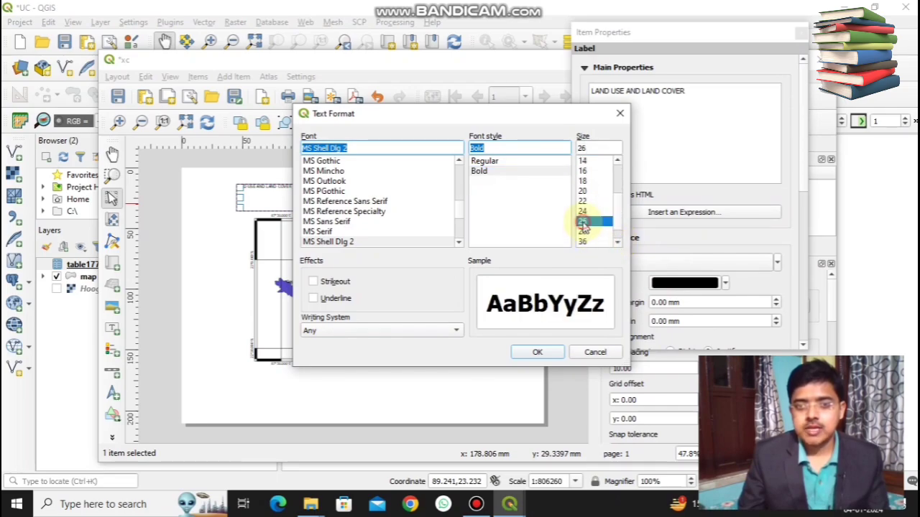
left_click(538, 352)
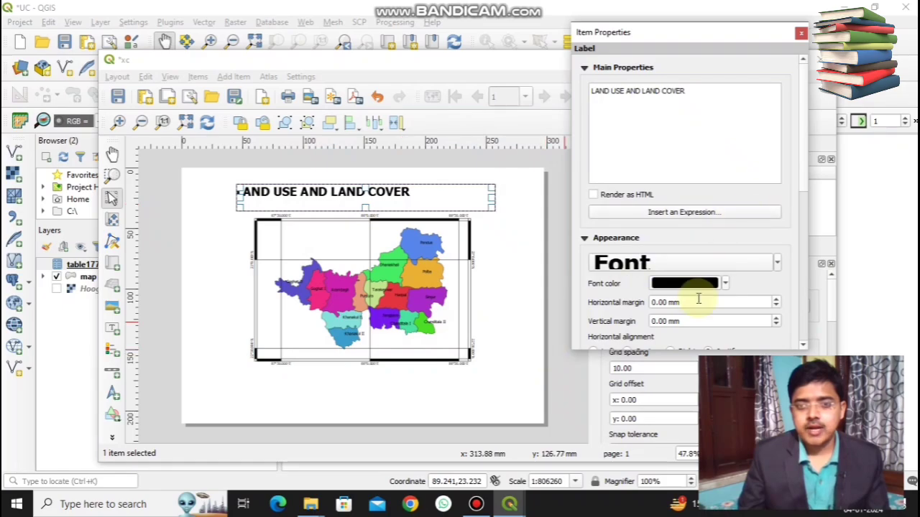
- Increase the title label's font size to 36
left_click(649, 264)
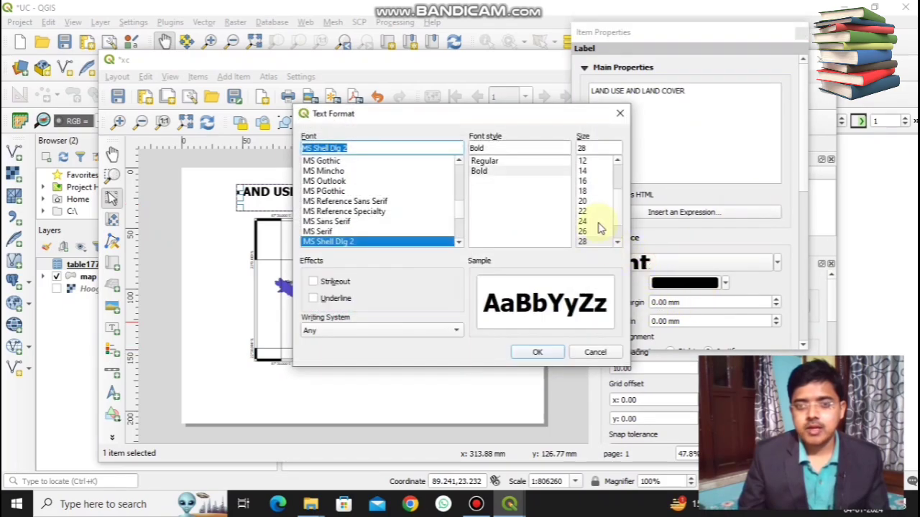
left_click(614, 244)
scroll(616, 240, "down", 1)
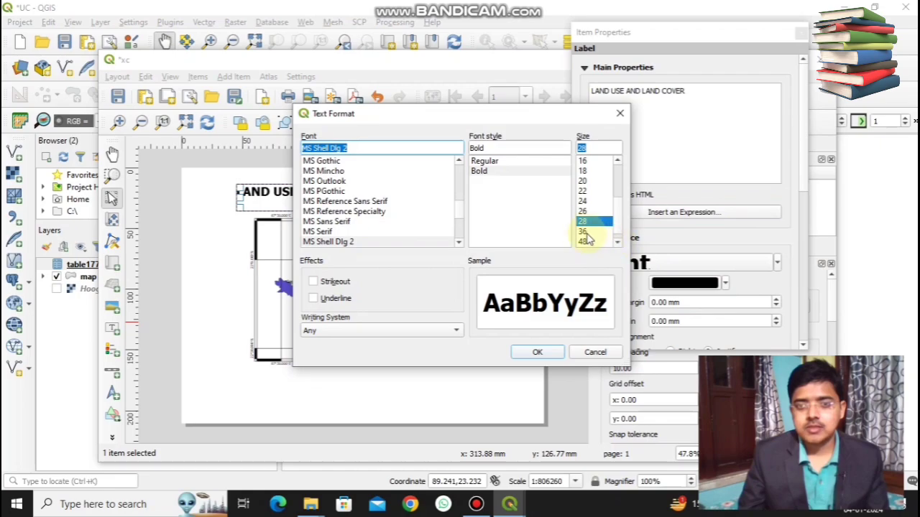
left_click(582, 232)
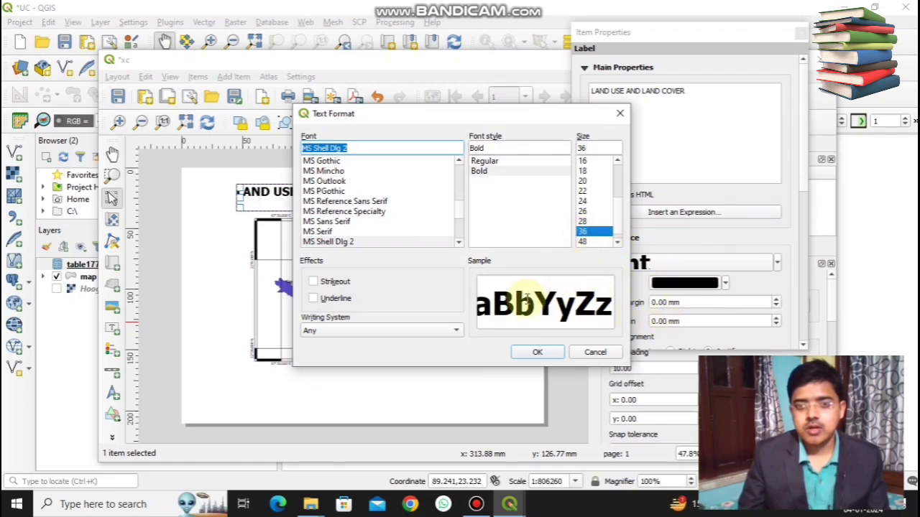
left_click(535, 353)
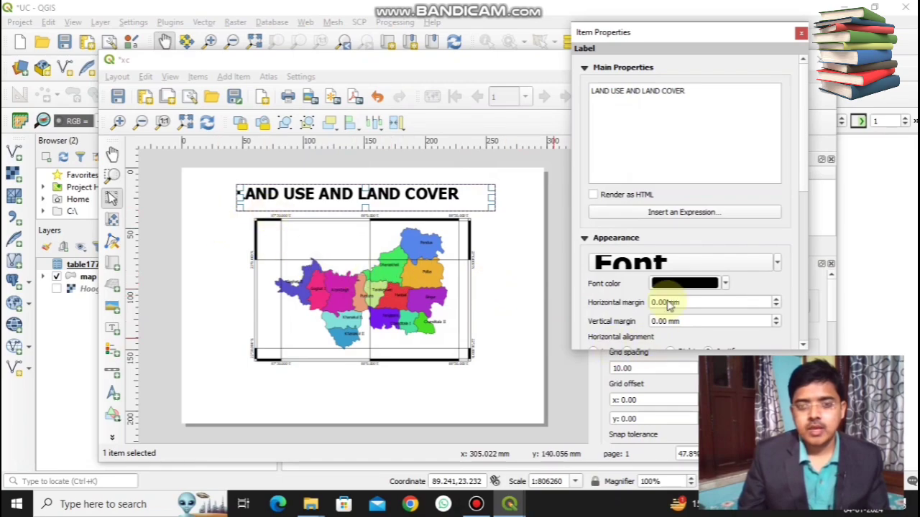
- Align the title text to Center horizontally and Middle vertically within its label box, and deselect the label
scroll(805, 252, "down", 8)
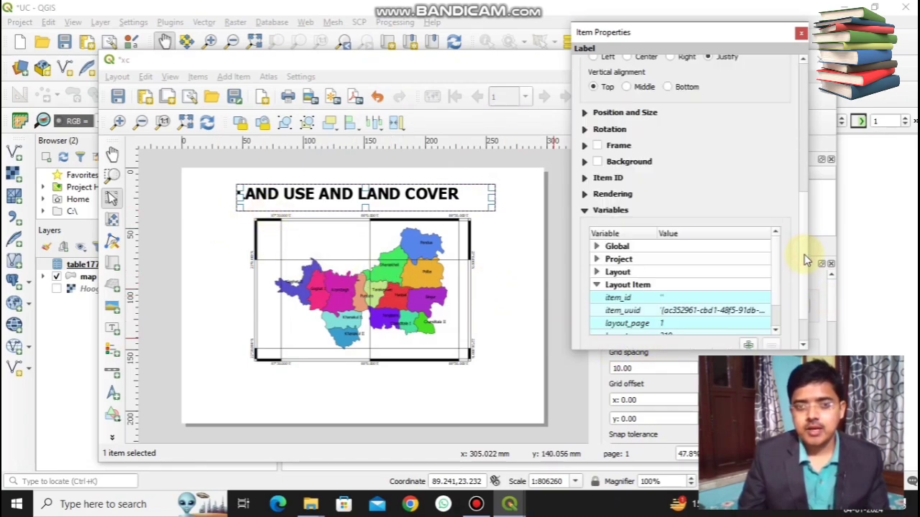
left_click(804, 192)
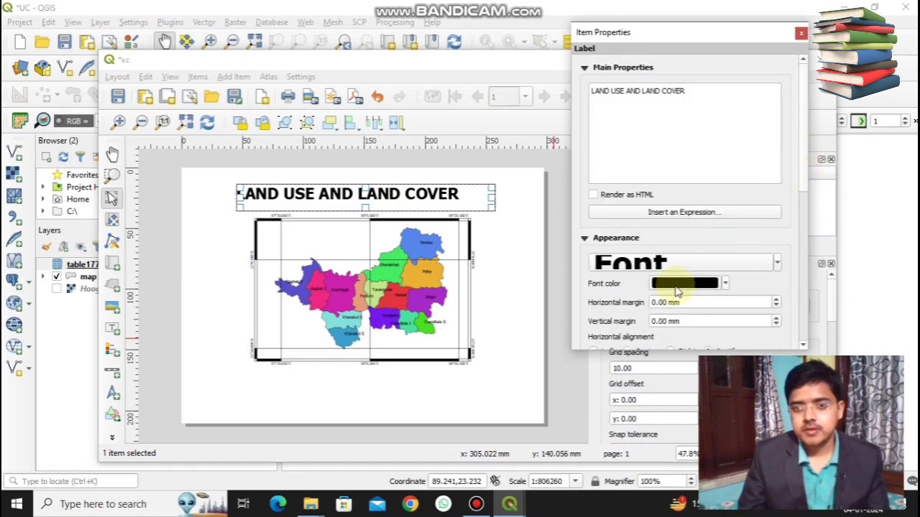
scroll(677, 287, "down", 2)
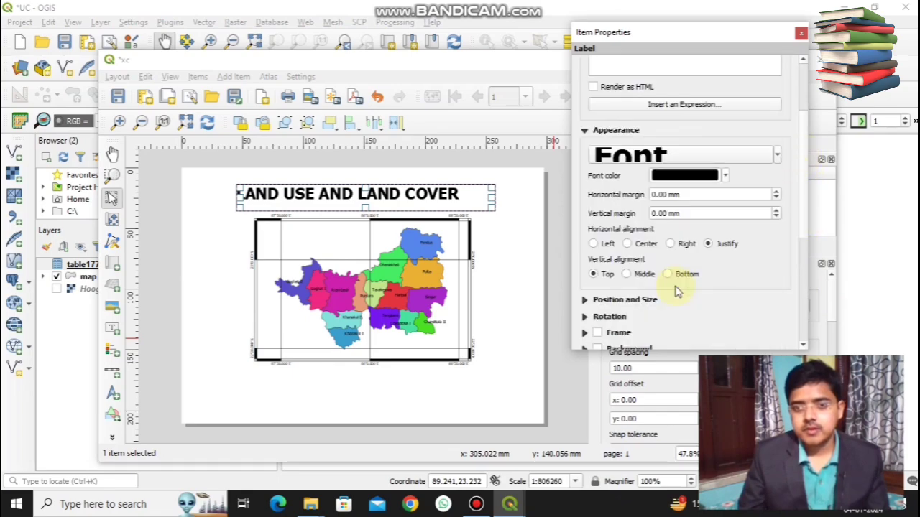
left_click(628, 244)
left_click(628, 274)
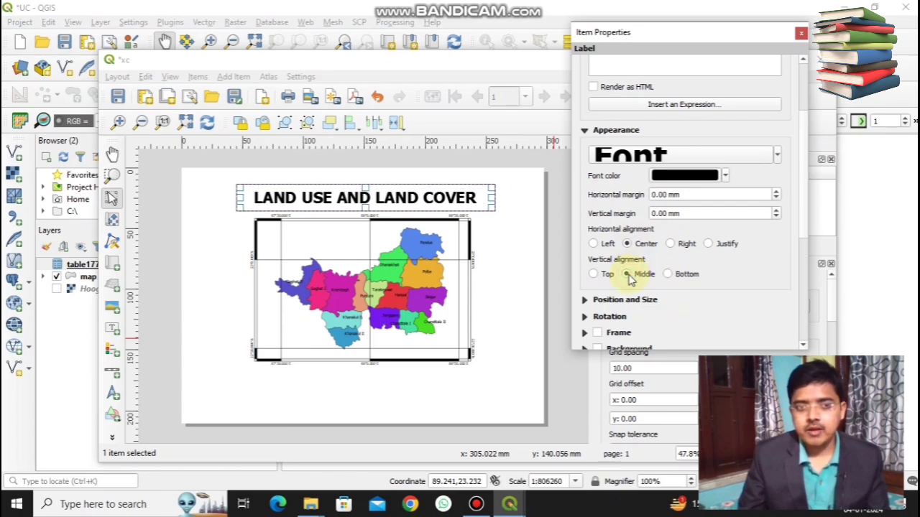
left_click(383, 390)
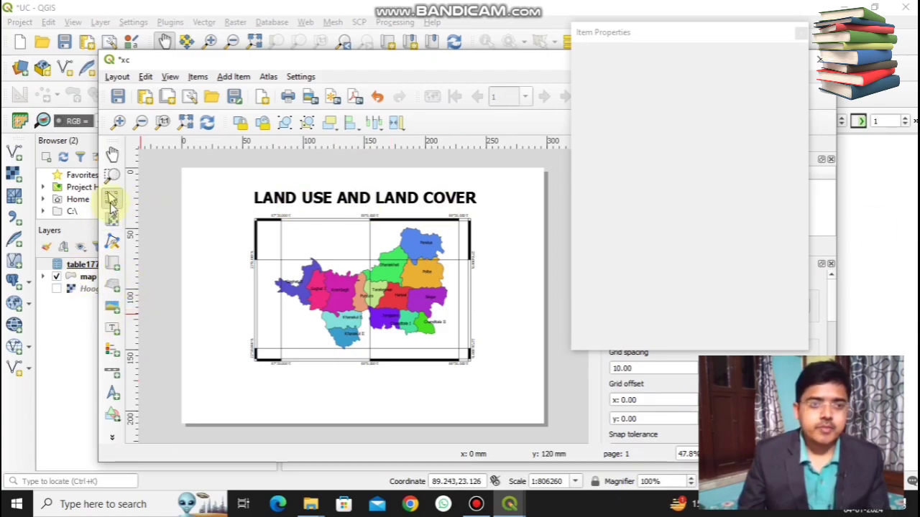
- Add a north arrow to the layout page
left_click(113, 392)
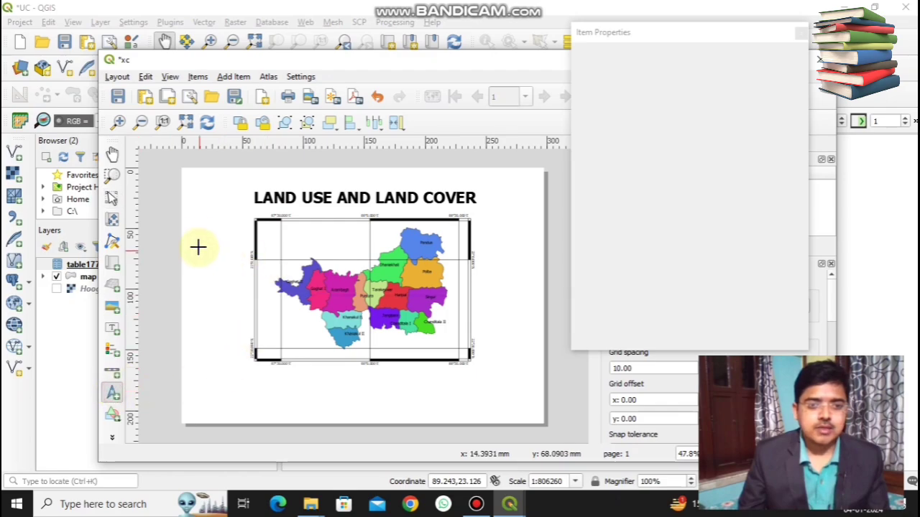